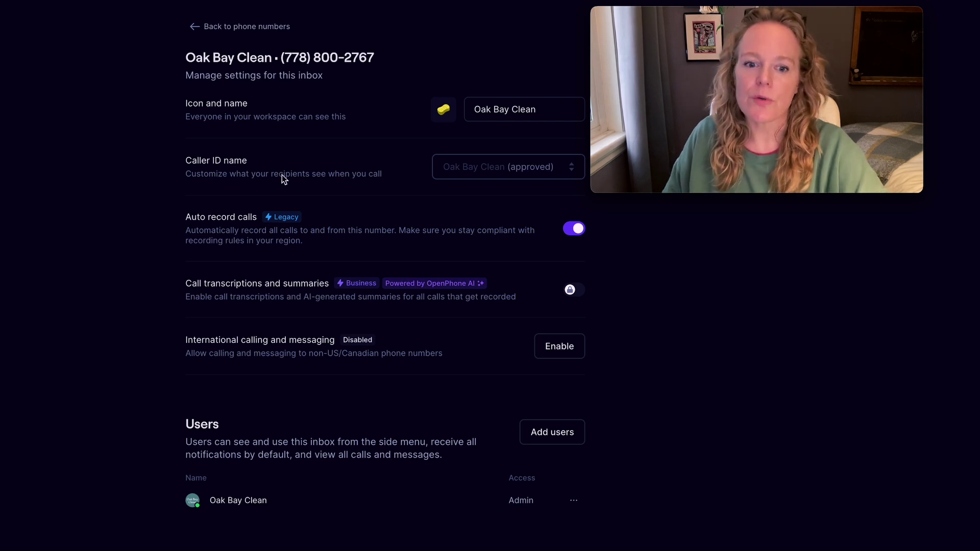
scroll(354, 222, "down", 5)
scroll(354, 222, "down", 7)
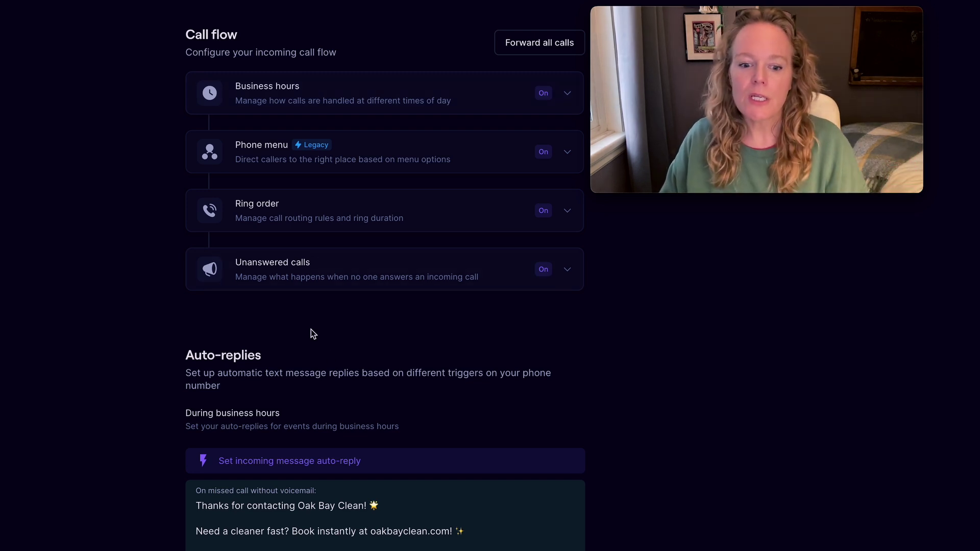
scroll(333, 354, "down", 10)
scroll(334, 355, "down", 2)
scroll(332, 354, "up", 3)
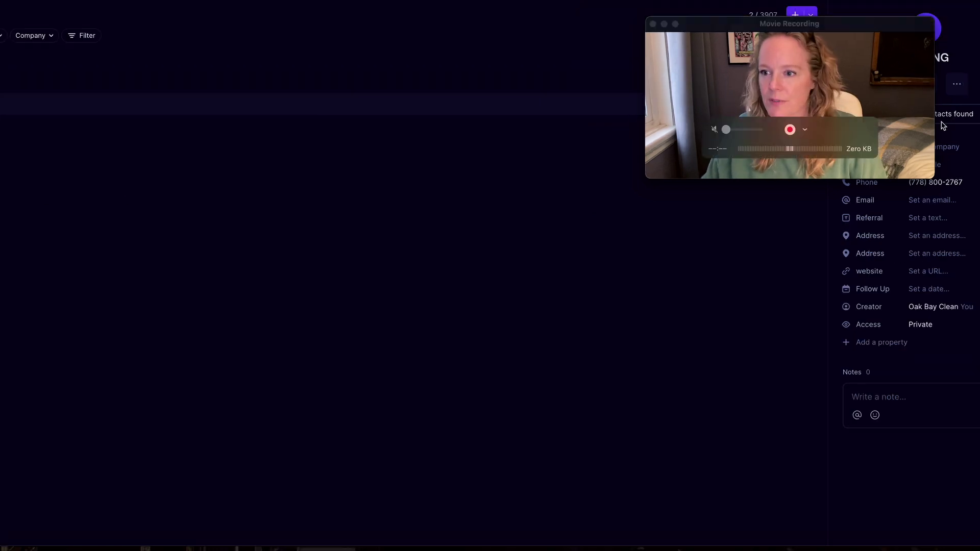
Step: Open the TESTING contact's conversation and select the draft 'Here's how you write a snippet! have fun!'
left_click_drag(908, 30, 807, 26)
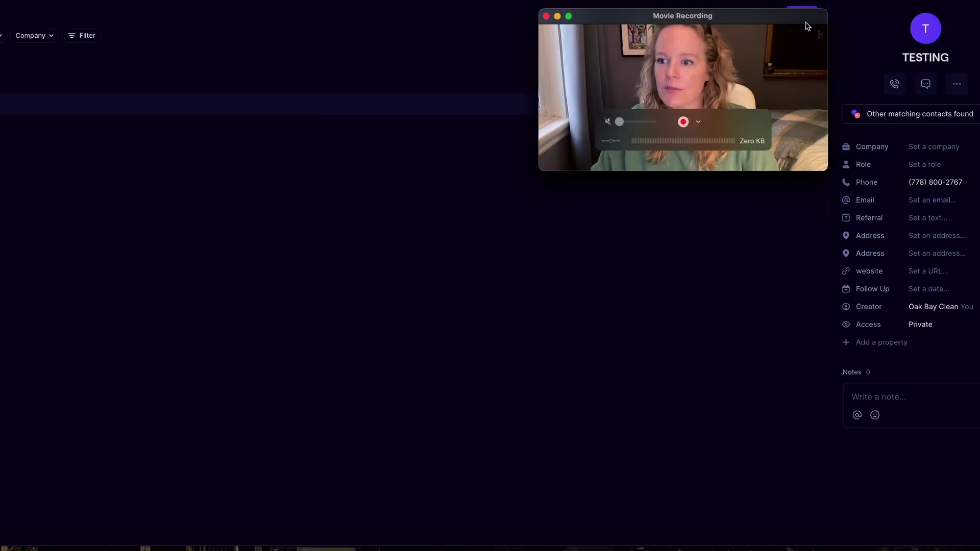
left_click(925, 90)
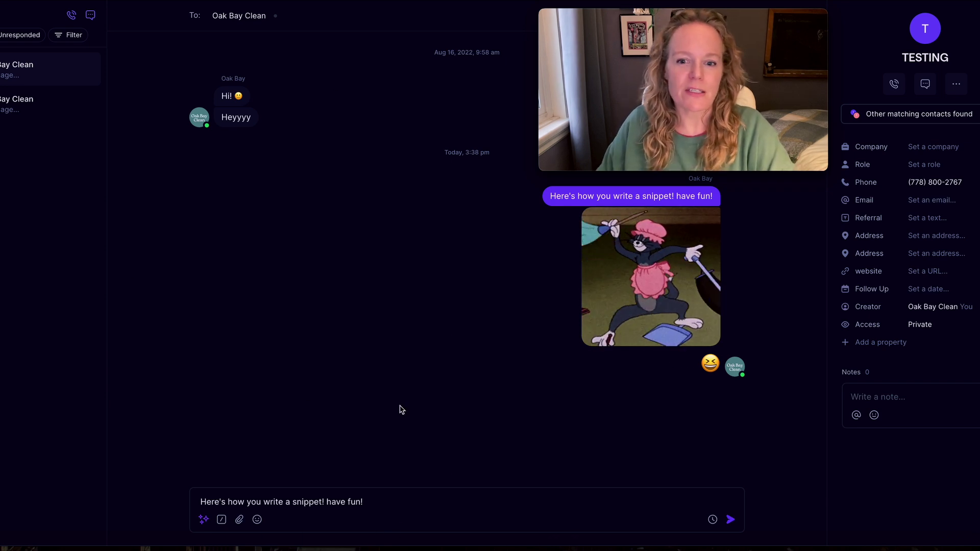
left_click_drag(370, 505, 195, 498)
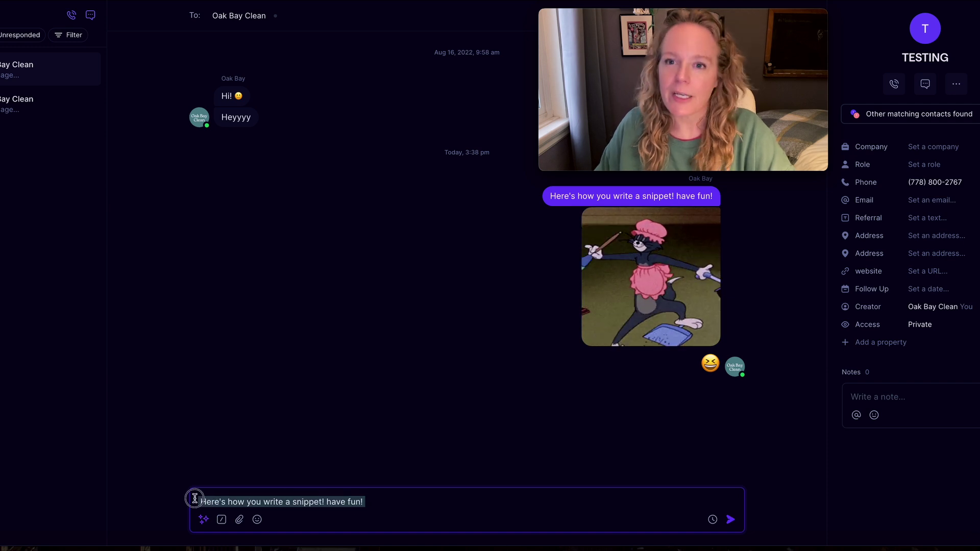
Step: Insert the Request for Custom Quote snippet with the /snippets command
left_click(221, 519)
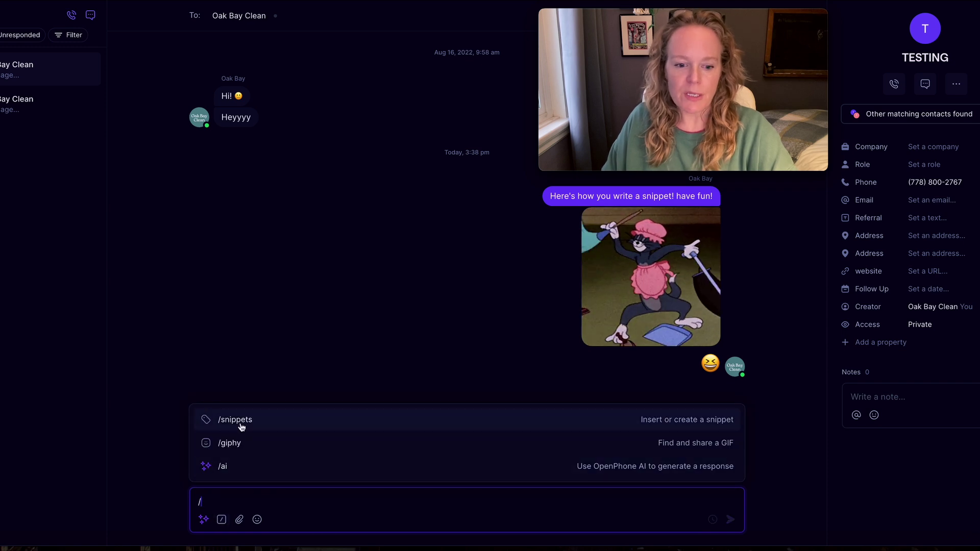
left_click(242, 428)
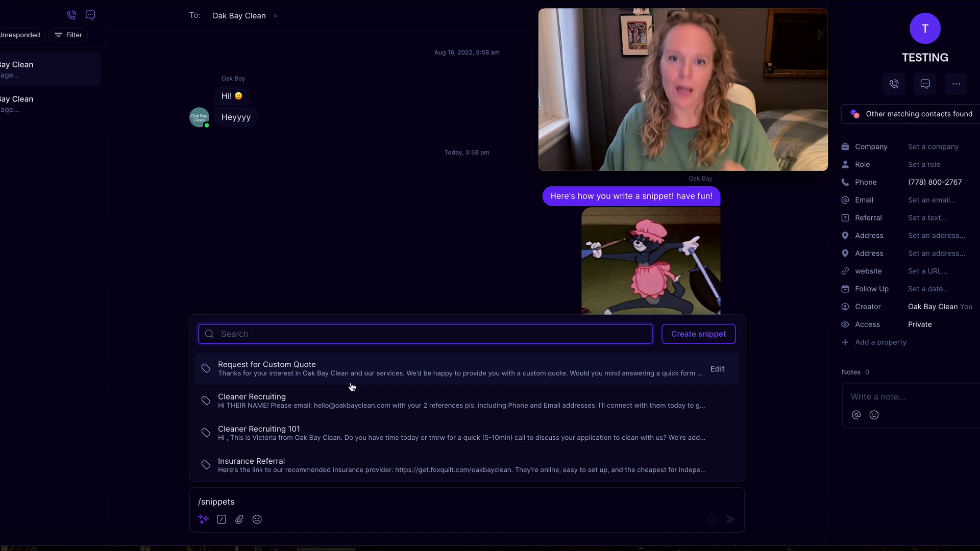
left_click(352, 387)
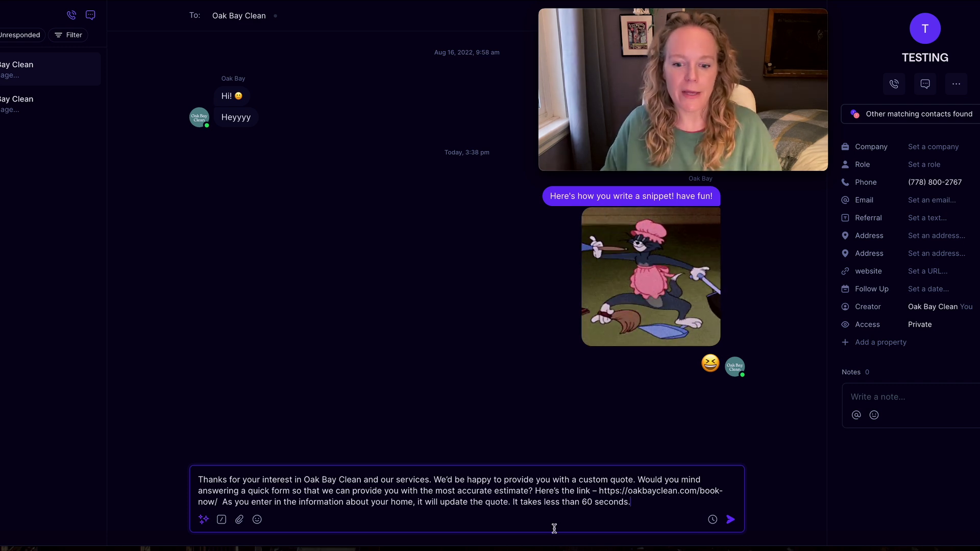
Step: Select the inserted quote-request text in the draft
left_click_drag(632, 503, 189, 476)
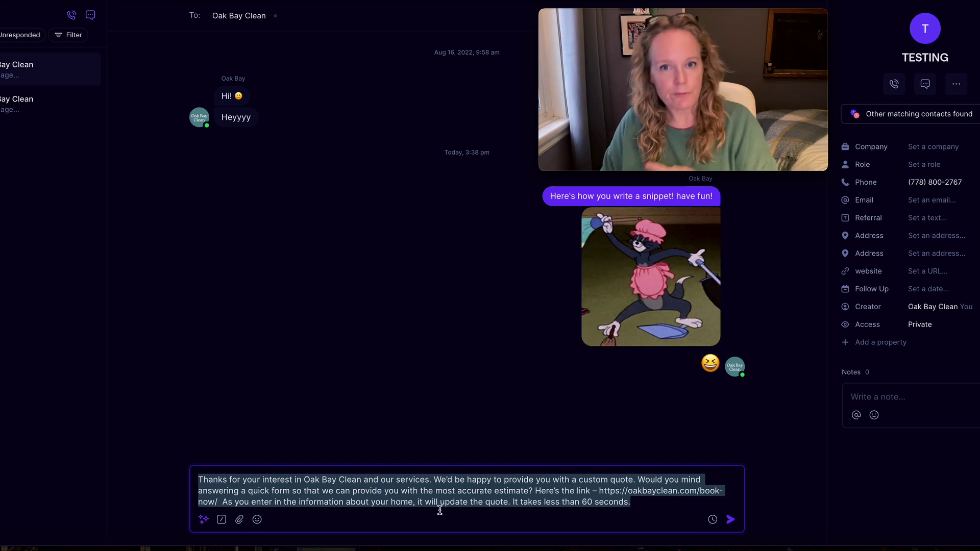
left_click(638, 503)
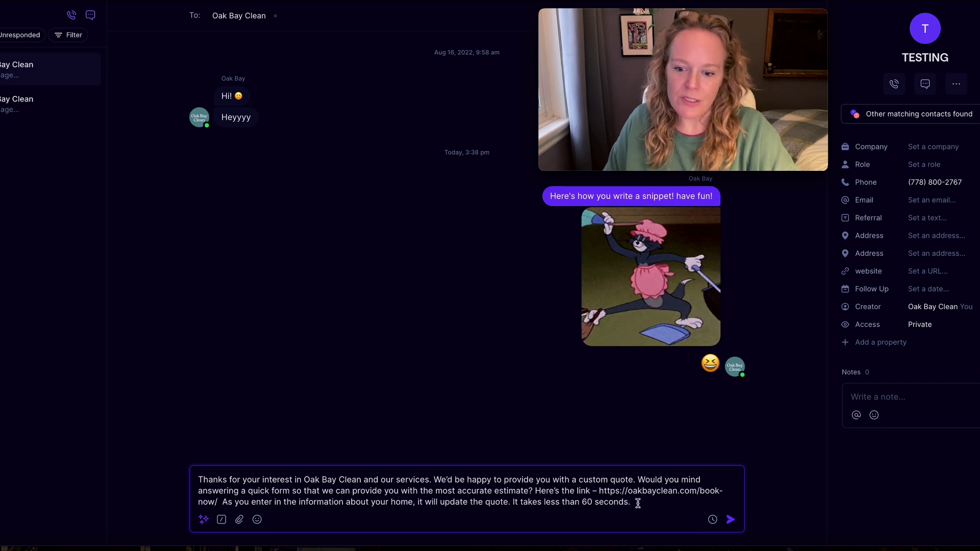
left_click_drag(637, 503, 185, 482)
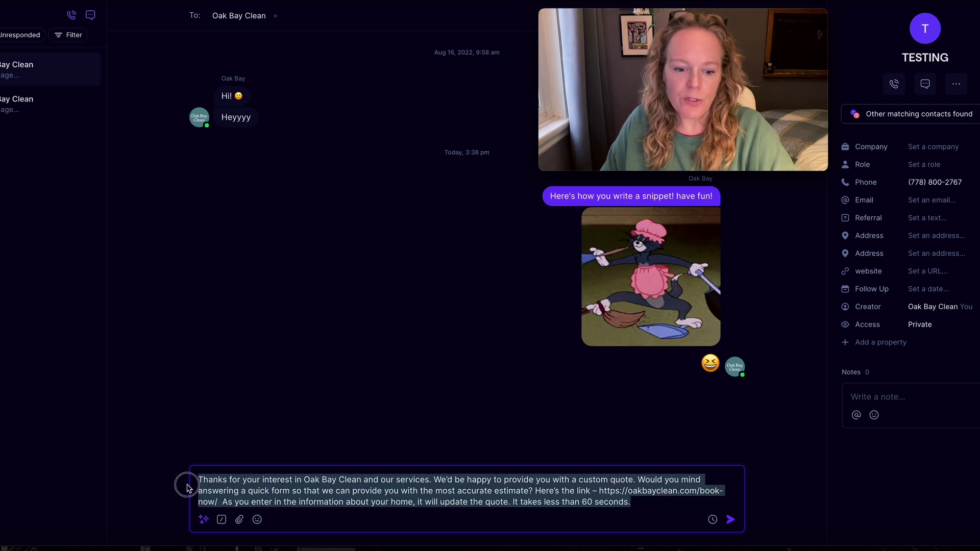
Step: Reopen the /snippets picker and scroll through the saved snippets
left_click(225, 522)
left_click(248, 420)
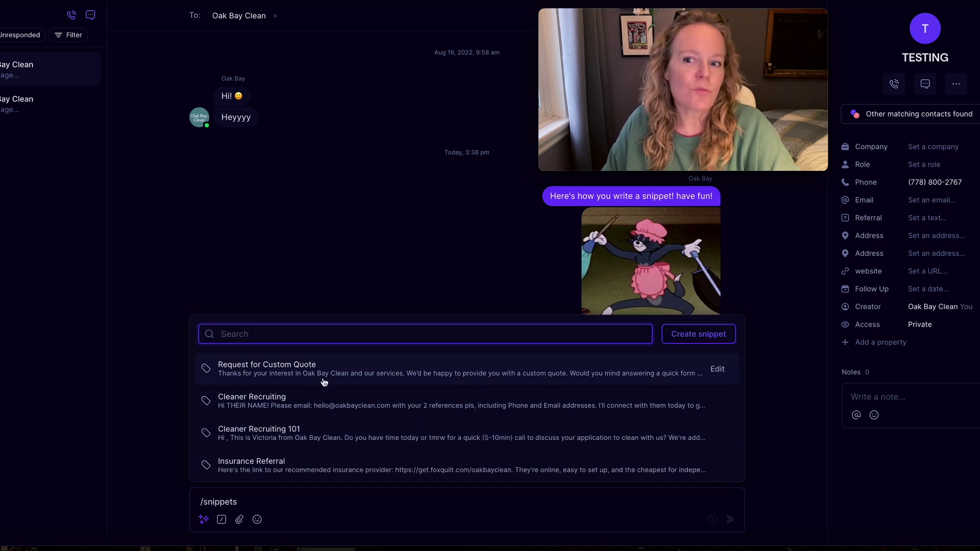
scroll(342, 382, "down", 5)
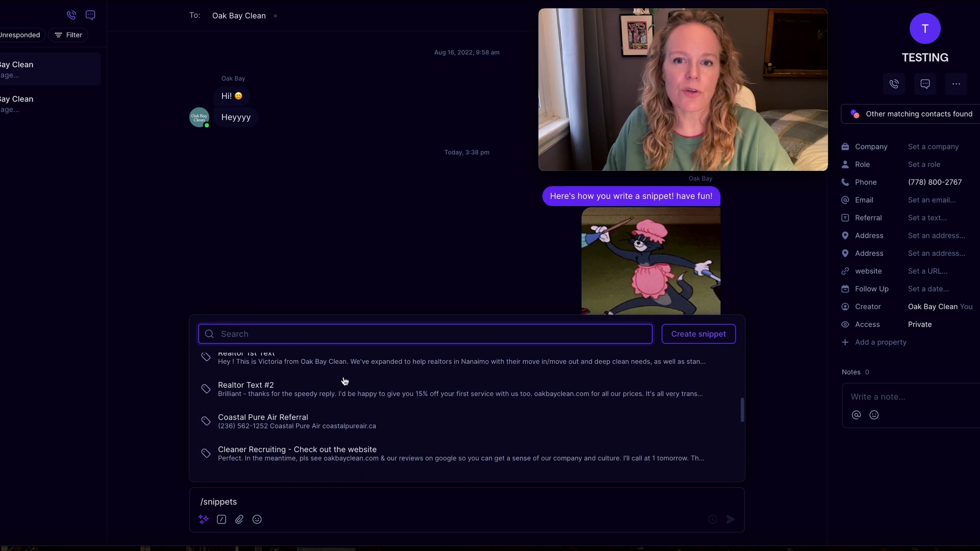
scroll(345, 381, "down", 3)
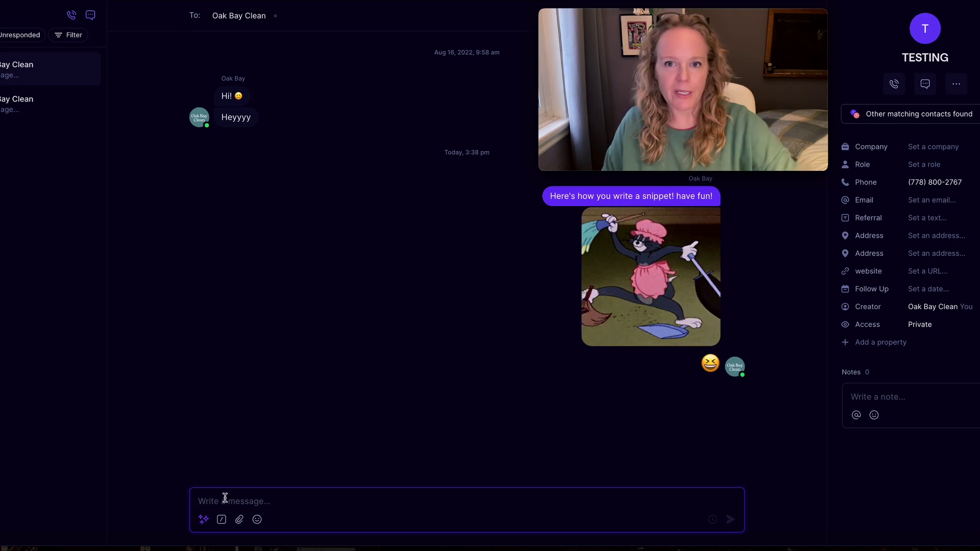
Step: Insert the /ai suggestion 'It's nice to chat with you, what brings you here today?'
type("/ai")
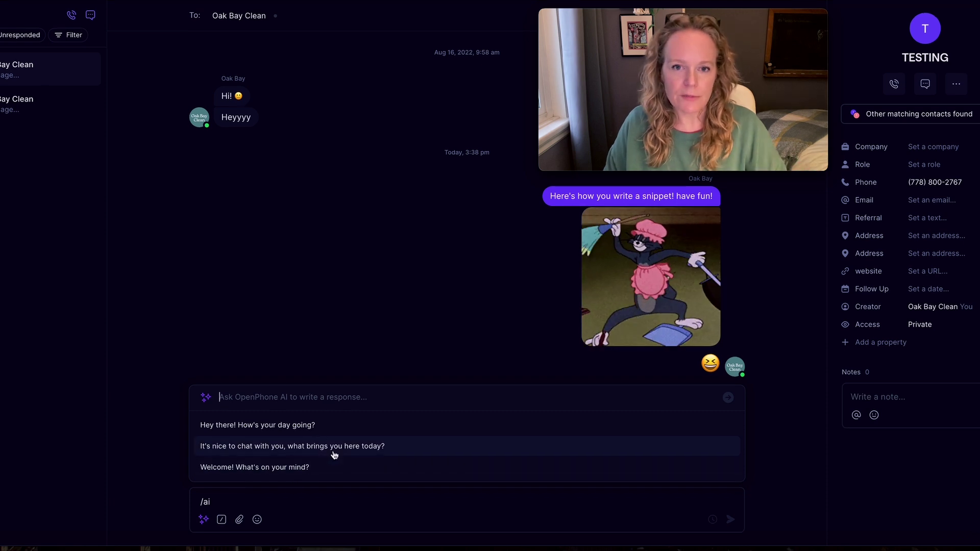
left_click(335, 453)
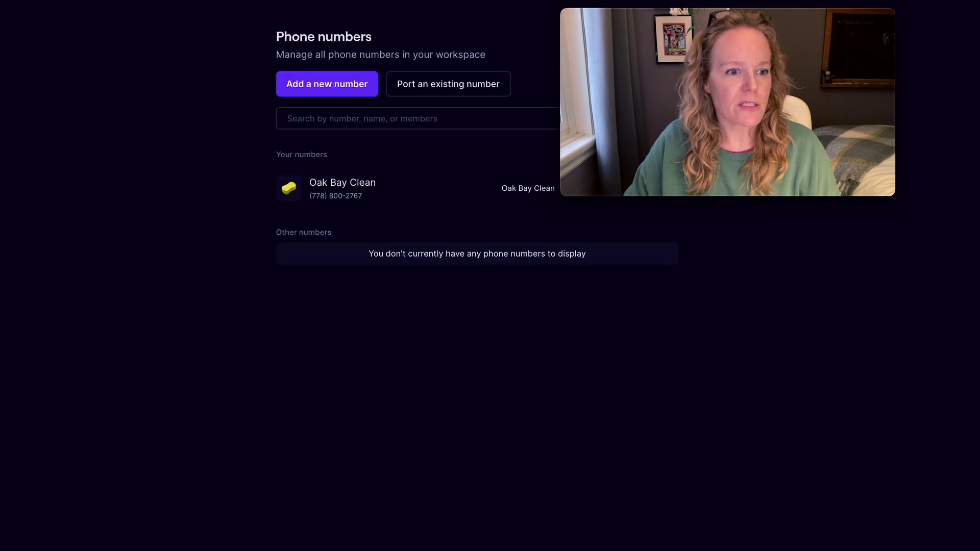
Step: Open the Oak Bay Clean number settings and confirm Auto record calls is on
left_click(322, 192)
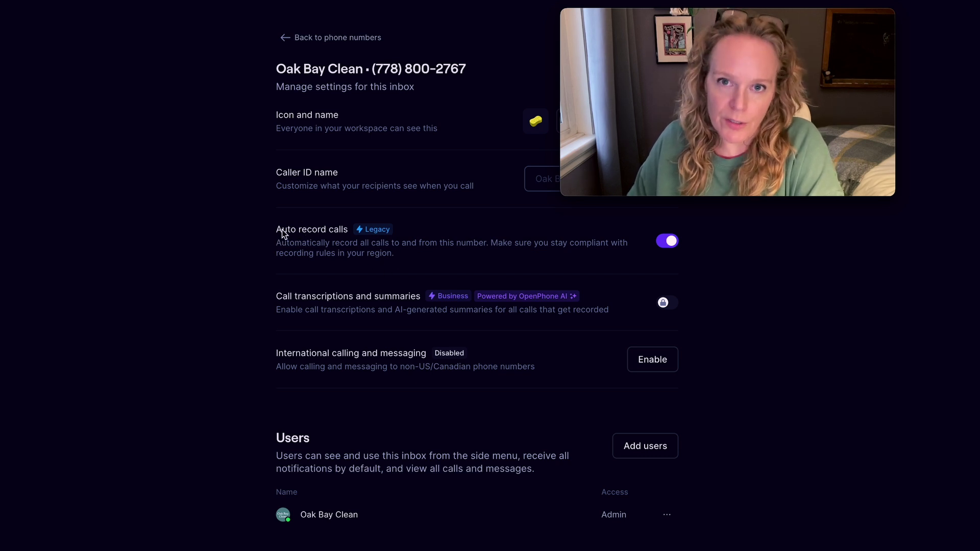
scroll(283, 235, "down", 1)
scroll(651, 229, "up", 1)
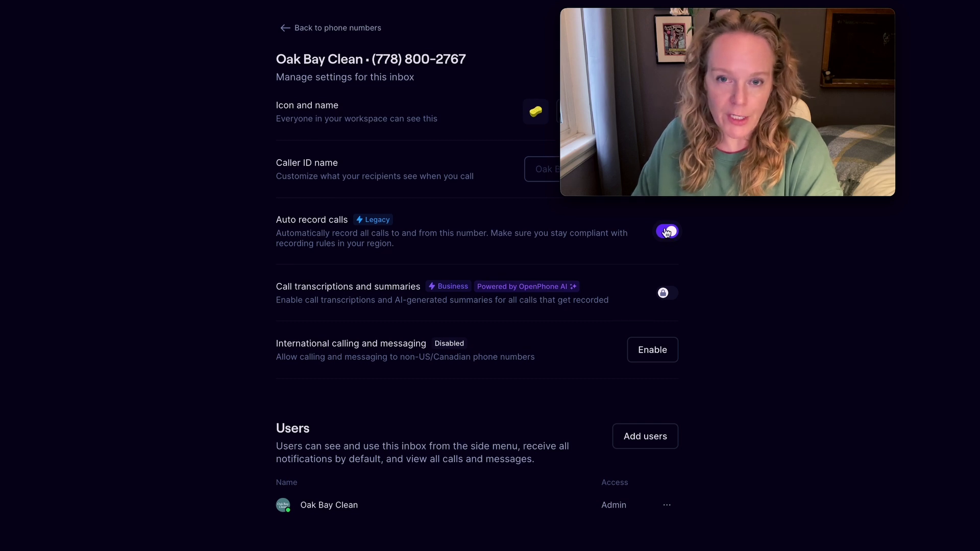
scroll(429, 245, "down", 1)
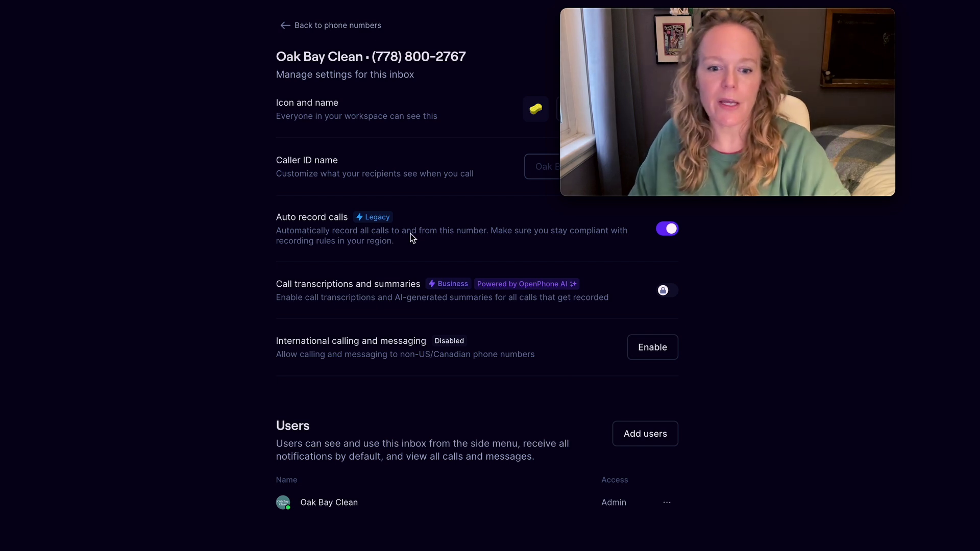
Step: Expand the Phone menu call flow to show its greeting and two menu options
scroll(419, 248, "down", 4)
scroll(418, 247, "down", 1)
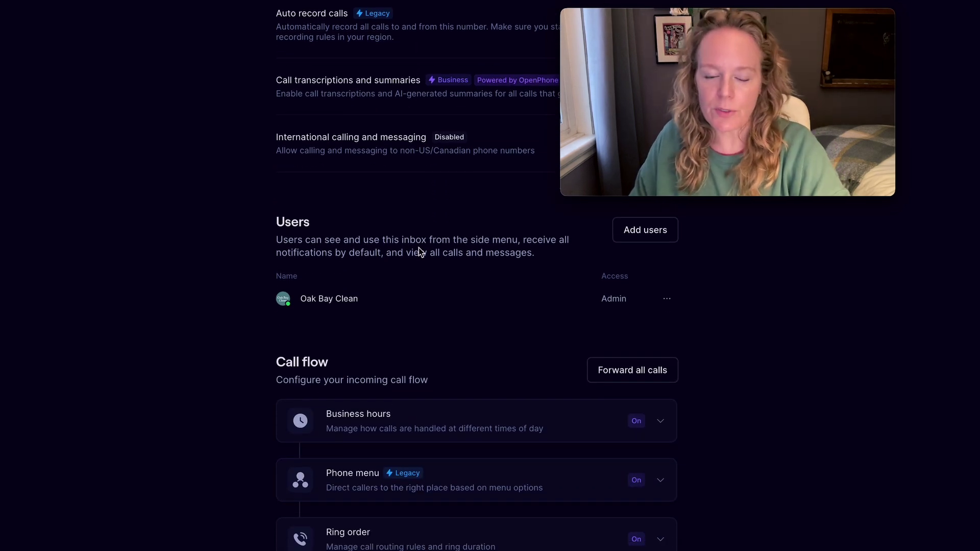
scroll(419, 248, "up", 1)
scroll(420, 253, "down", 5)
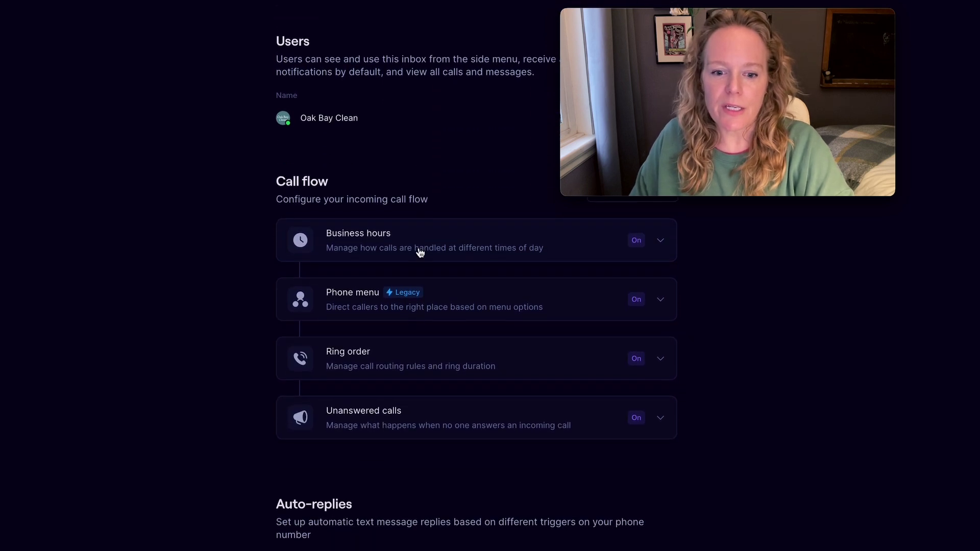
scroll(420, 252, "down", 1)
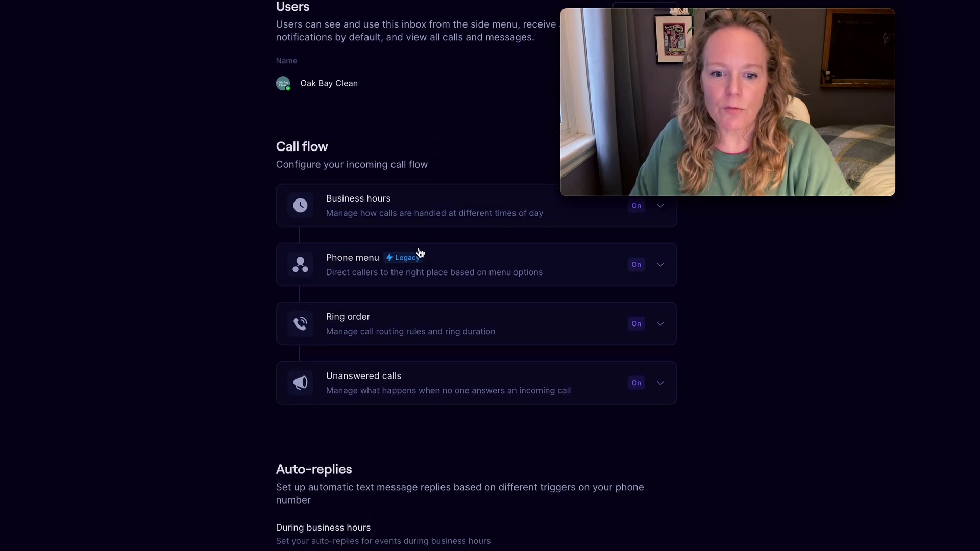
left_click(352, 262)
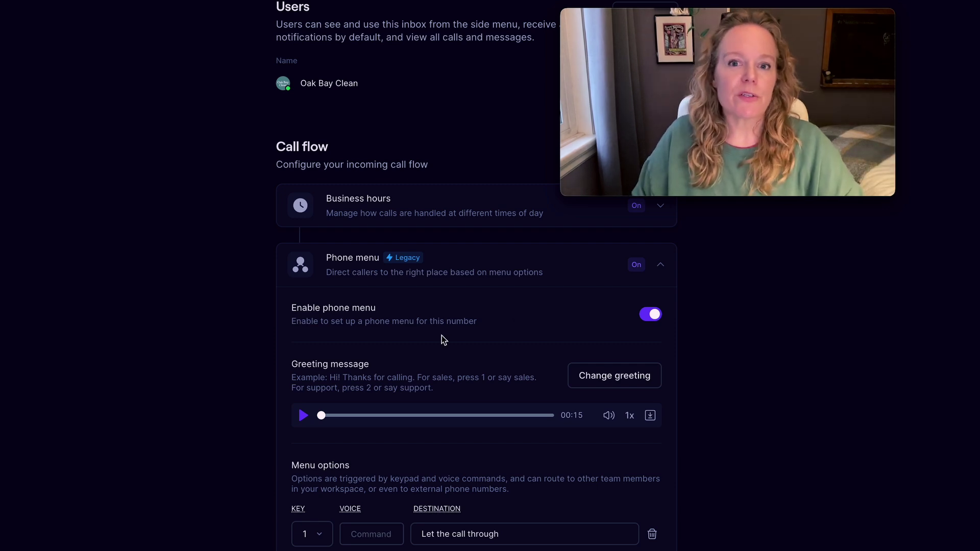
scroll(455, 346, "down", 3)
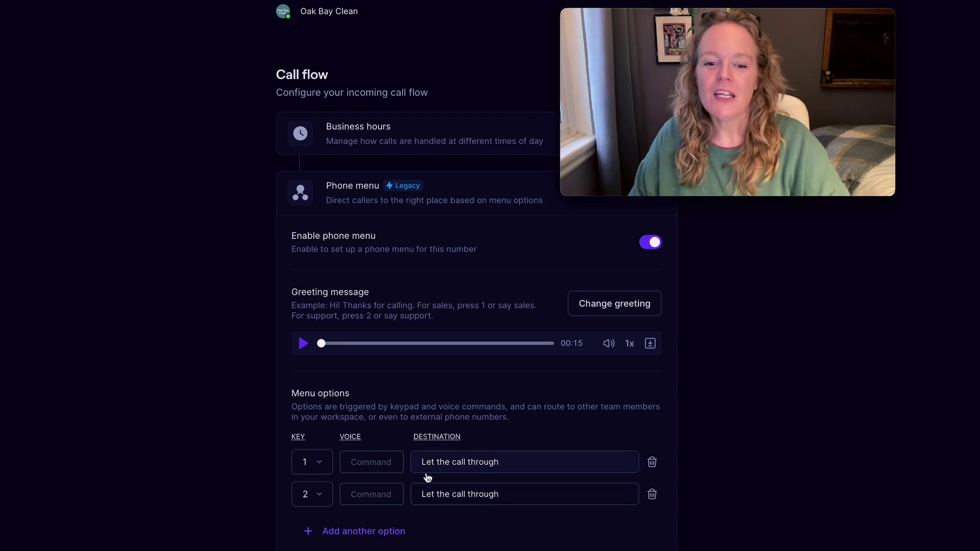
scroll(470, 510, "down", 1)
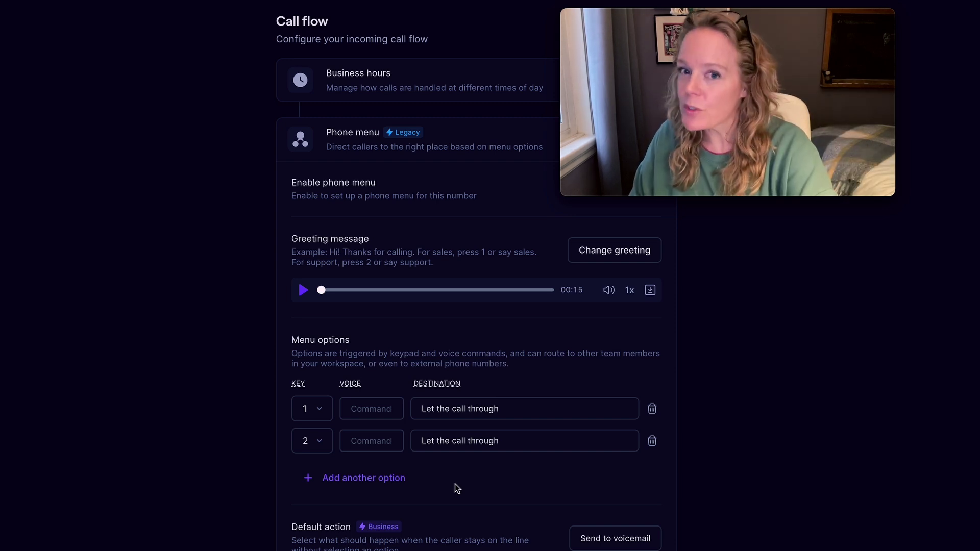
scroll(455, 489, "down", 2)
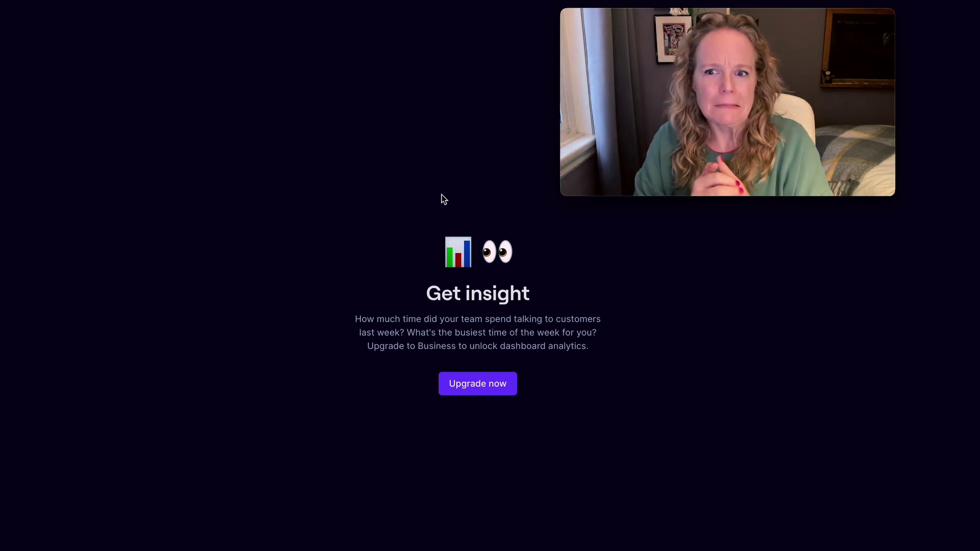
mouse_move(573, 115)
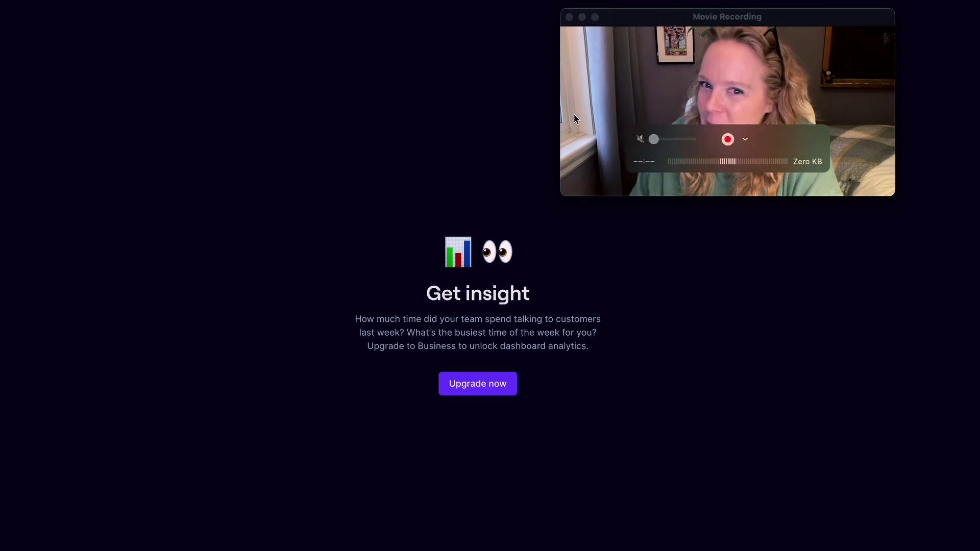